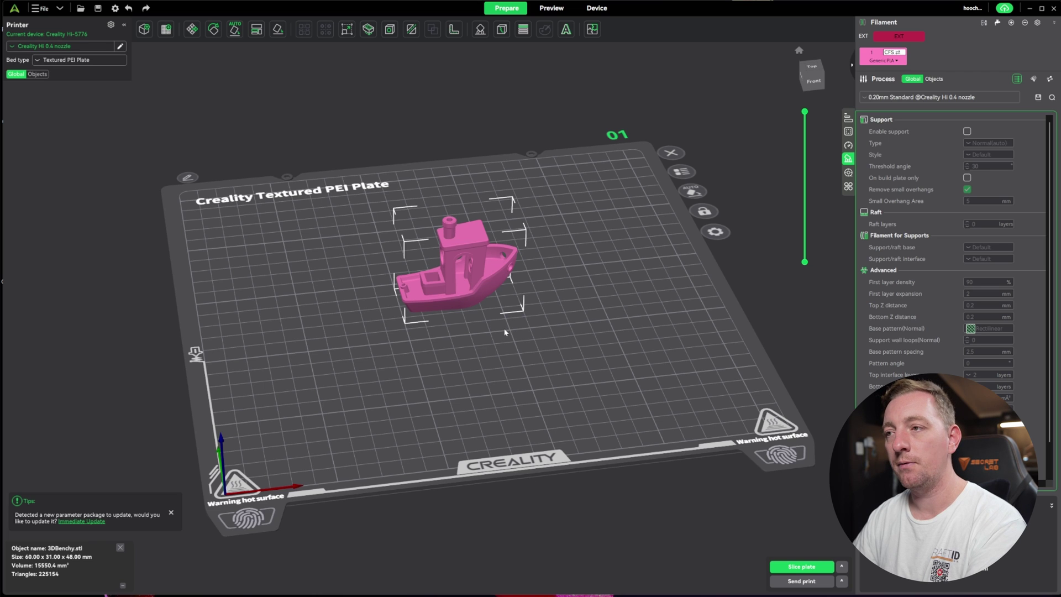
Step: Replace the Benchy with hooch_spike_v1.stl and view it from the front
key(Delete)
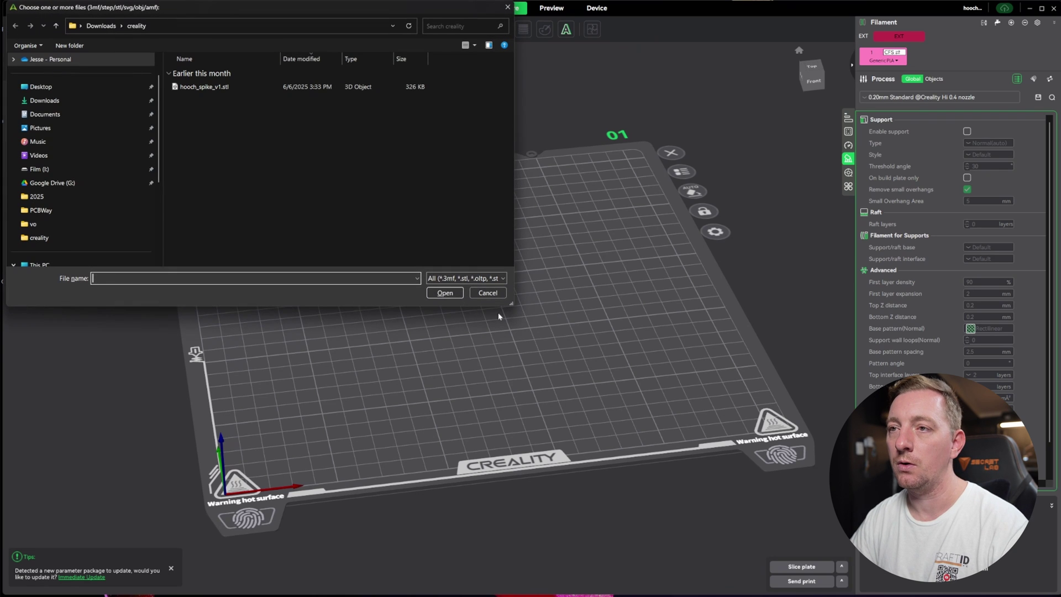
double_click(191, 88)
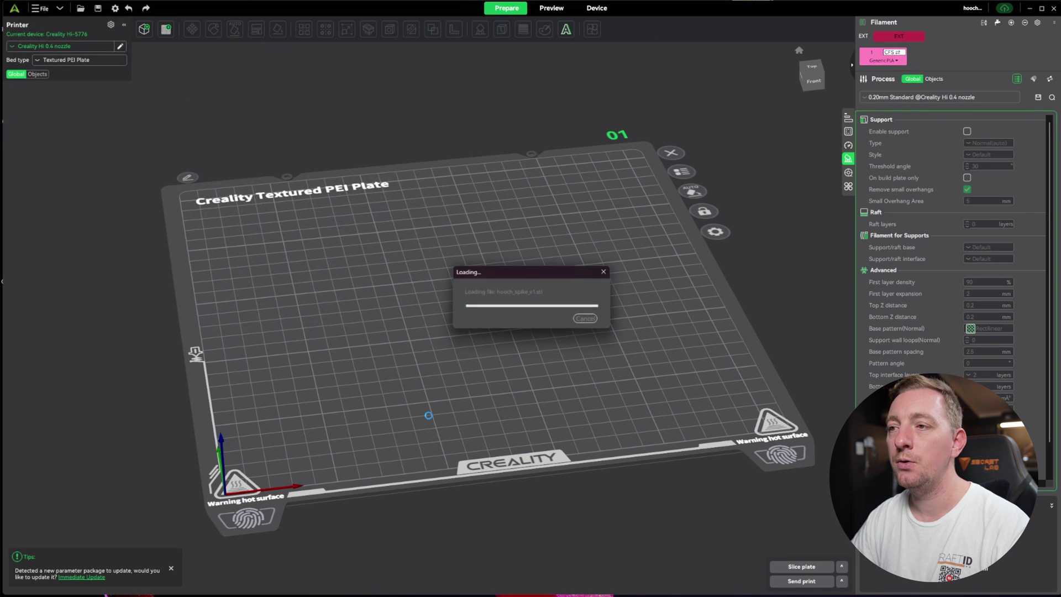
key(3)
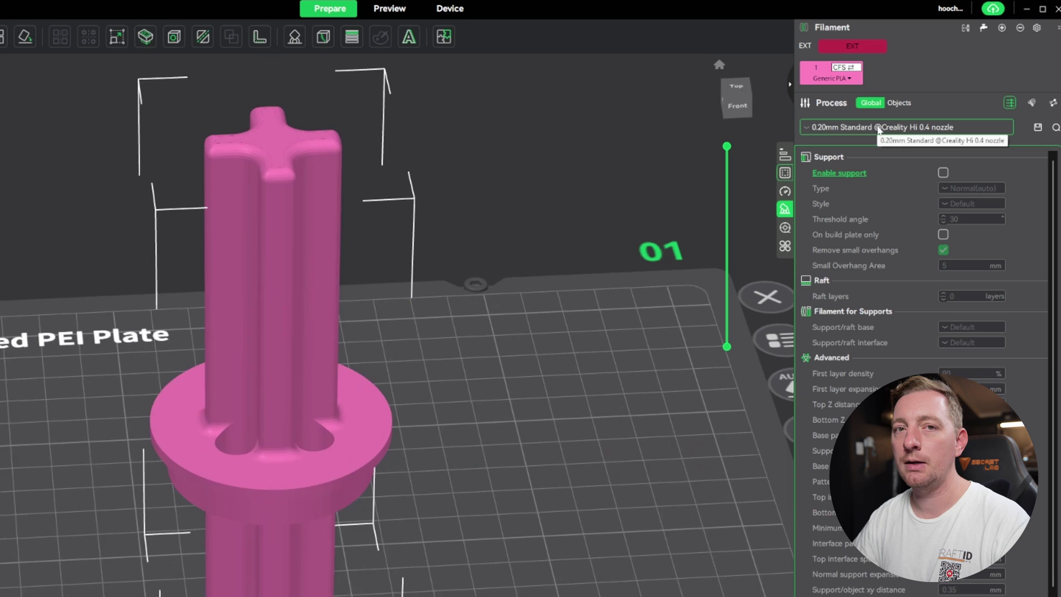
Step: Apply the 0.24mm Standard process preset with sparse infill density at 10%
click(876, 130)
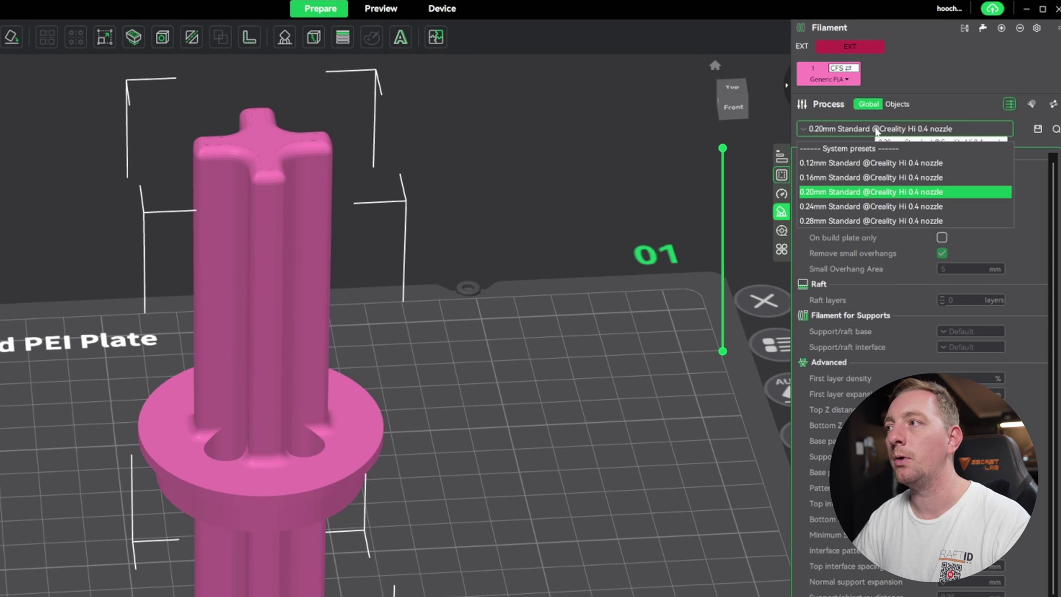
click(842, 207)
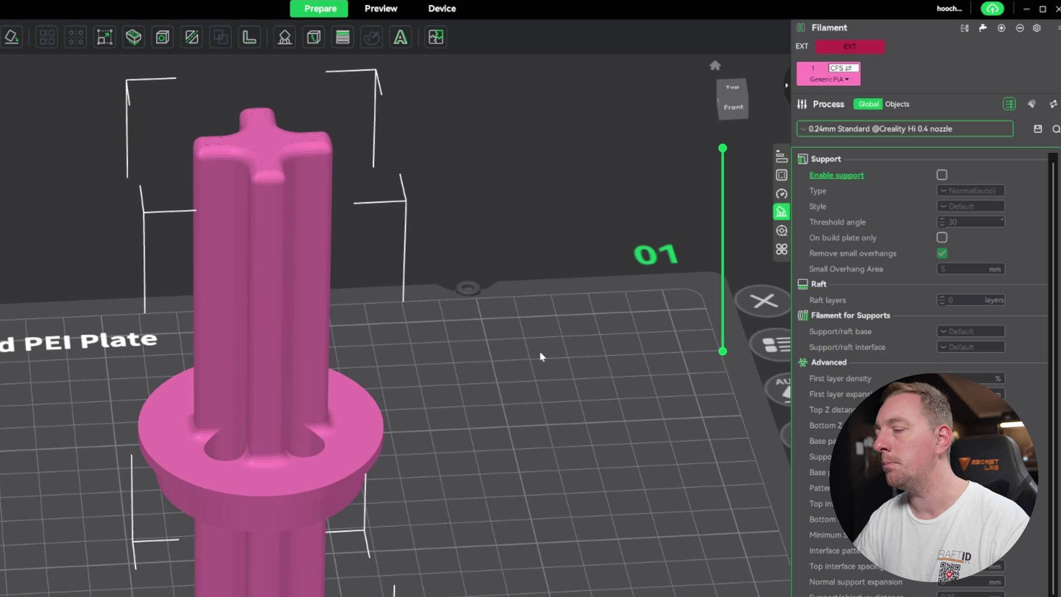
click(781, 174)
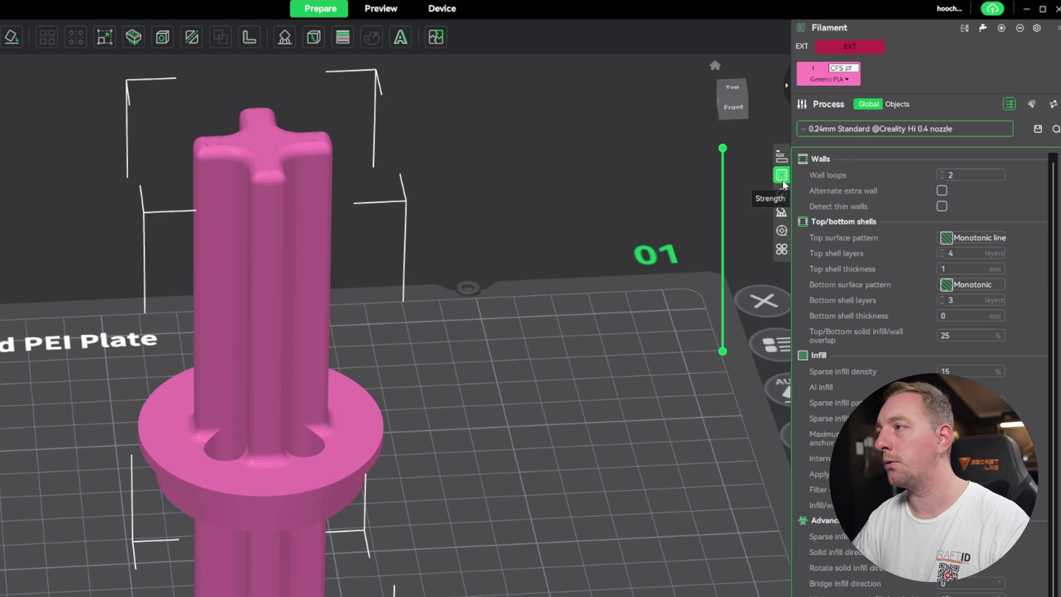
click(968, 375)
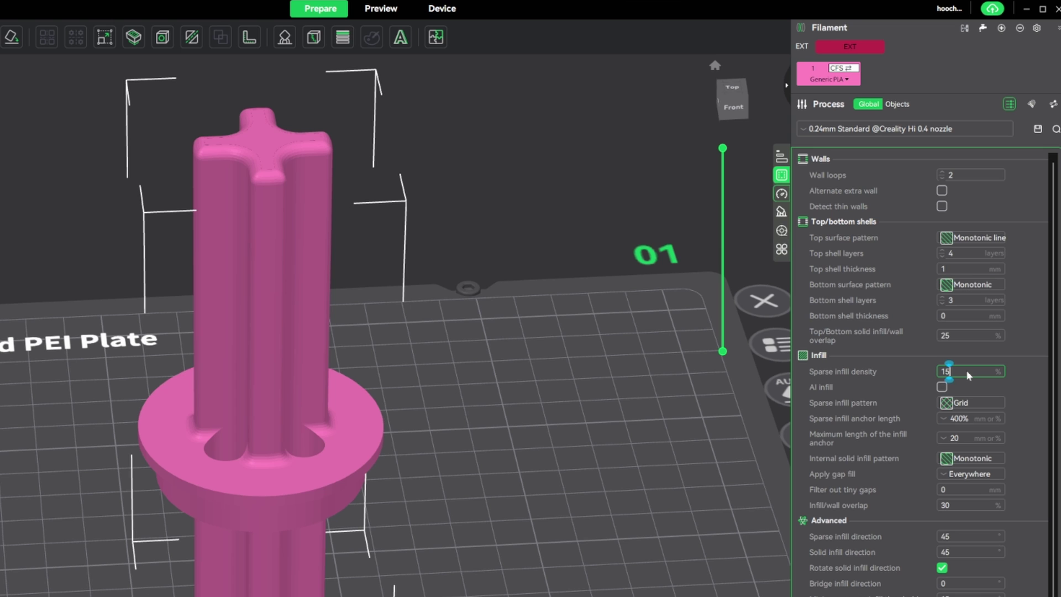
key(Return)
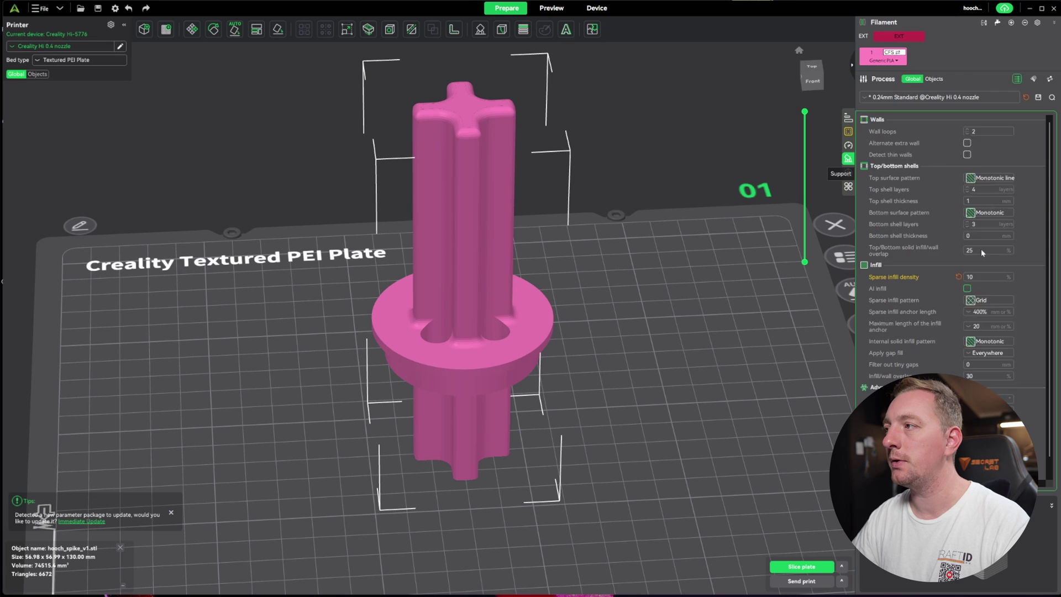
Step: Tick Enable support, keeping Normal(auto) type and the 30° threshold angle
click(849, 160)
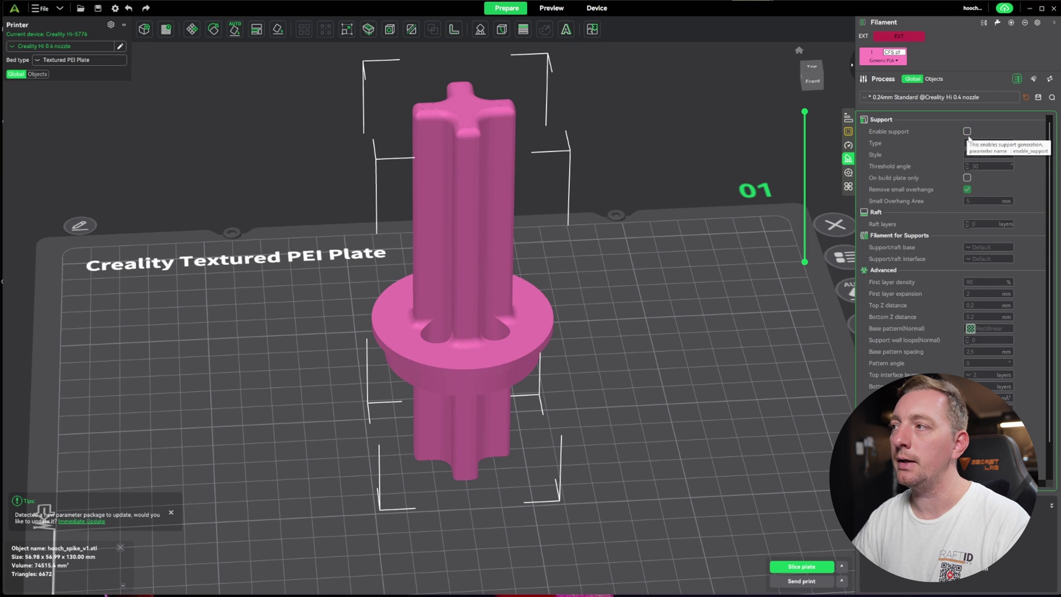
click(967, 132)
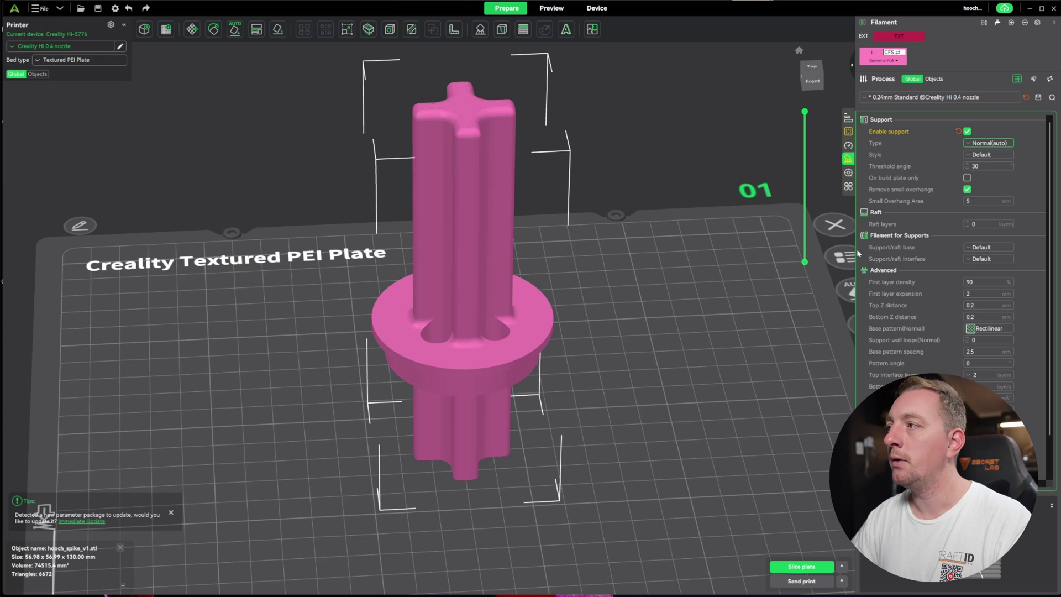
Step: Slice the plate and orbit the preview around to a level side view
click(802, 567)
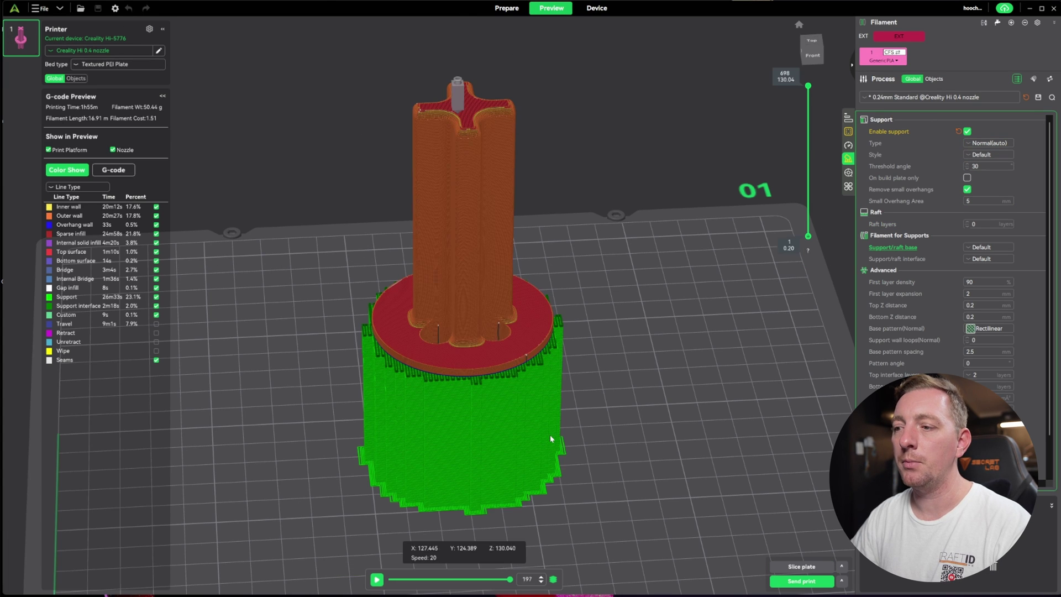
scroll(552, 437, up, 3)
mouse_move(651, 420)
mouse_down()
mouse_move(602, 380)
mouse_move(620, 420)
mouse_move(650, 430)
mouse_up()
key(6)
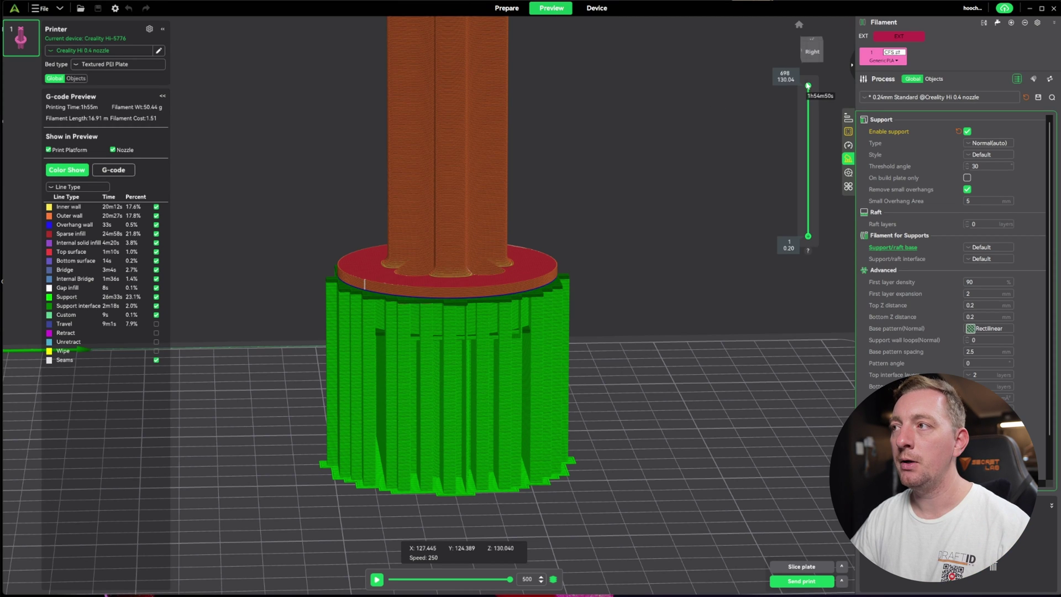
Step: Limit the layer slider to lower layers and inspect the green supports up to the flange
drag(809, 87, 809, 196)
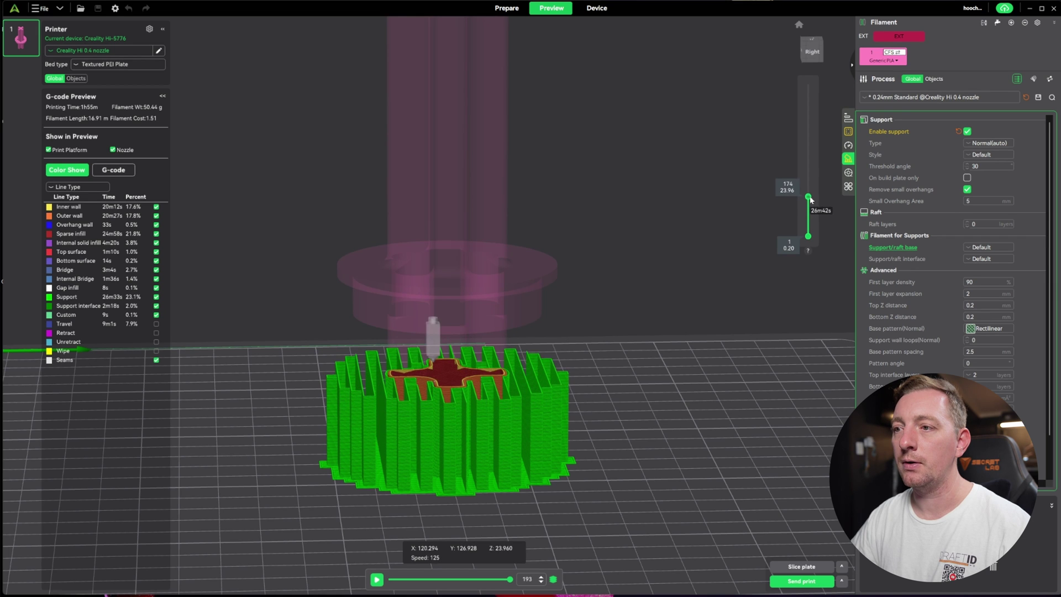
drag(613, 304, 602, 428)
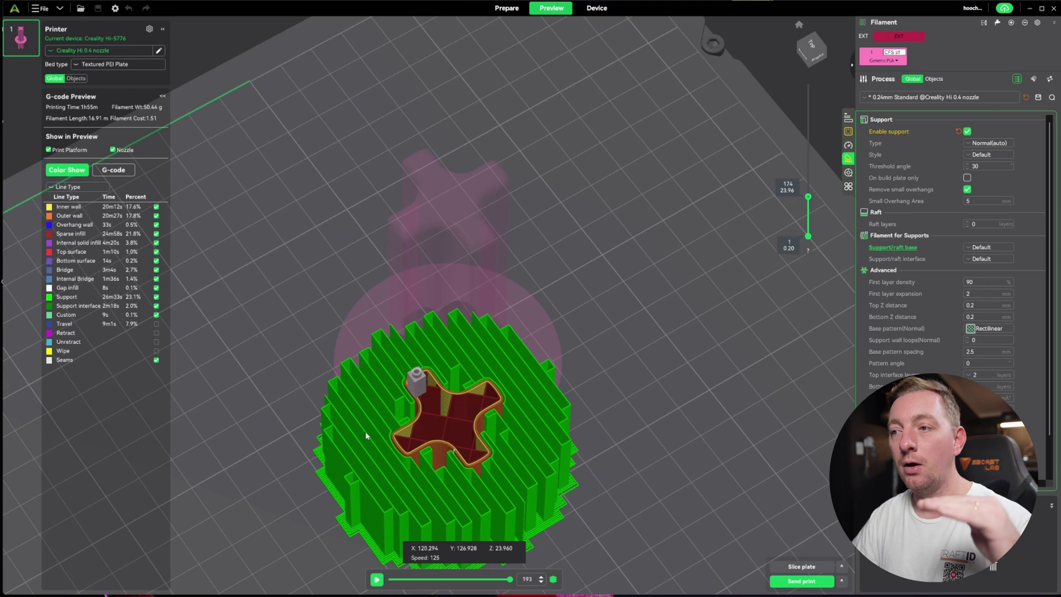
drag(523, 430, 448, 356)
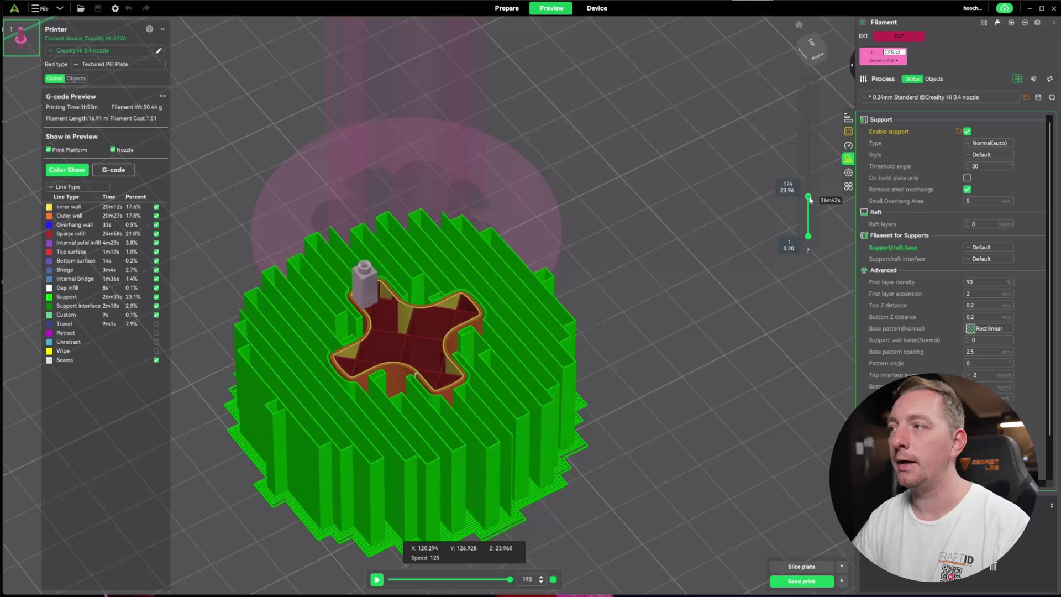
drag(809, 197, 809, 173)
drag(713, 233, 500, 302)
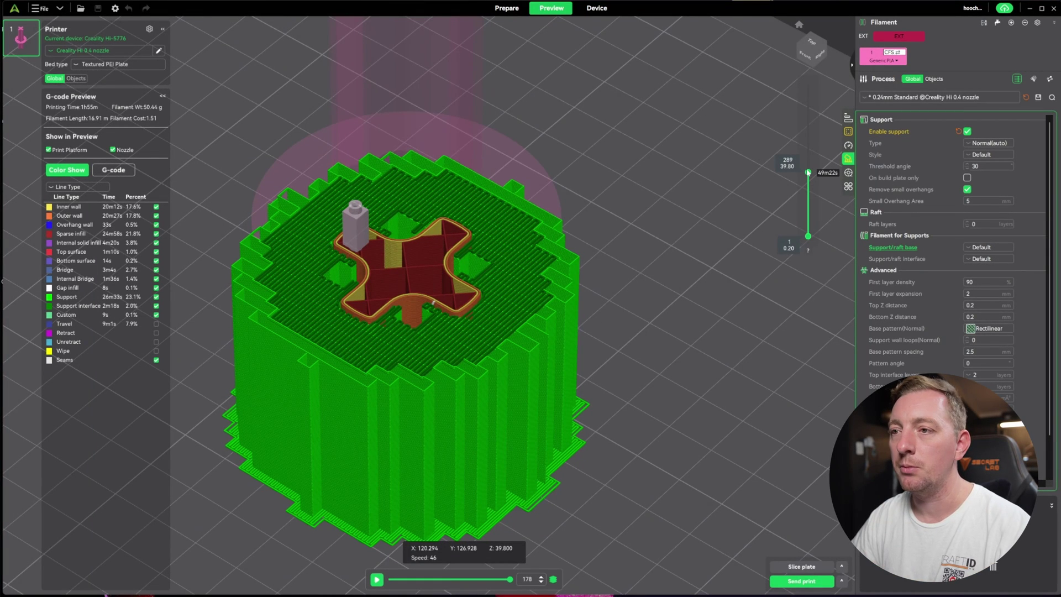
Step: Step up through the flange support layers, then restore the full layer range
scroll(809, 173, up, 1)
scroll(808, 173, up, 2)
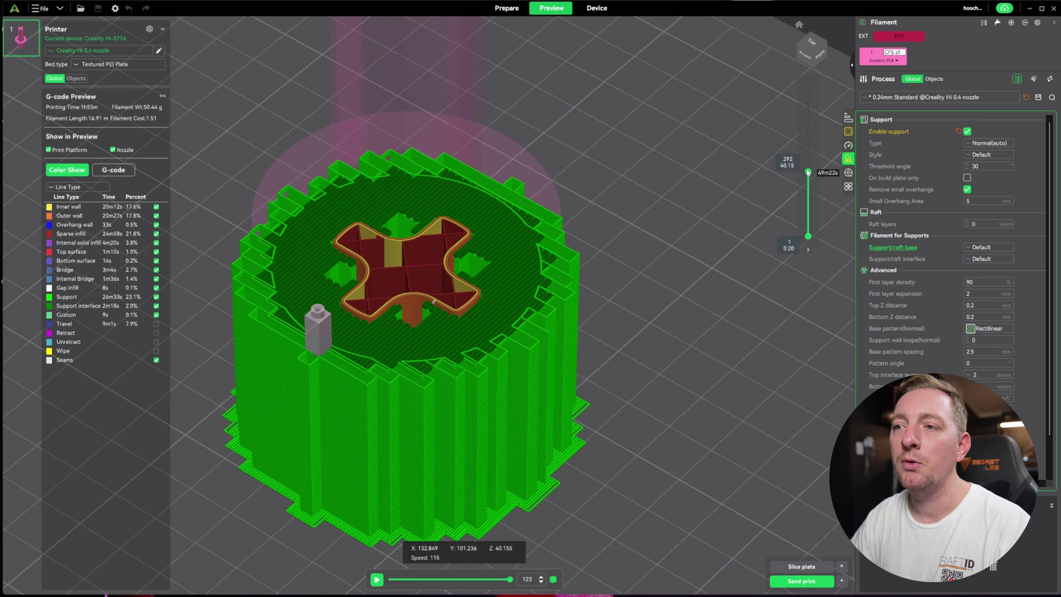
scroll(809, 172, up, 1)
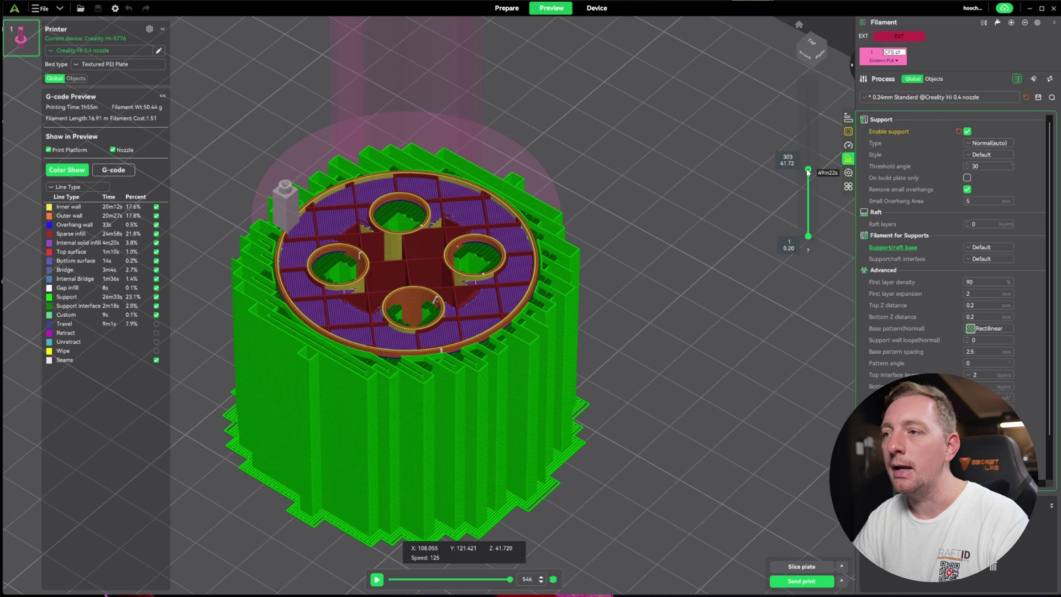
scroll(809, 172, up, 11)
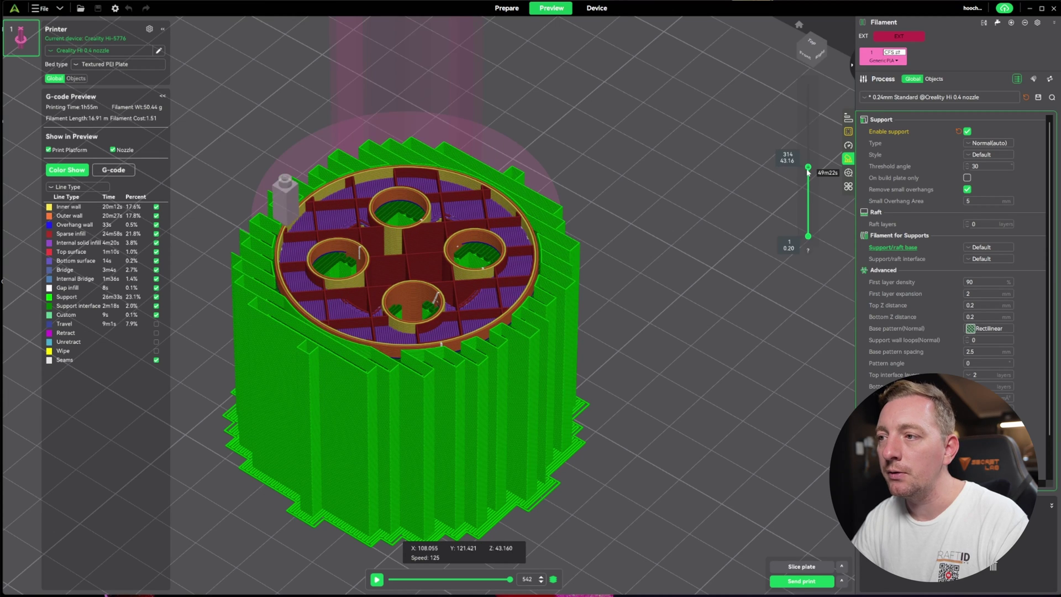
scroll(808, 172, up, 20)
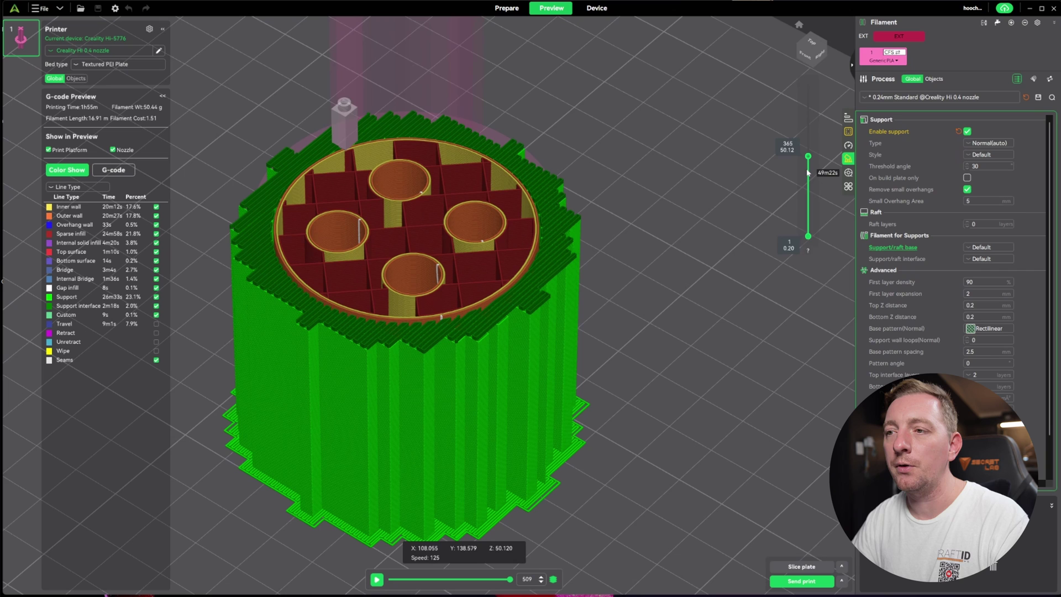
scroll(808, 172, up, 1)
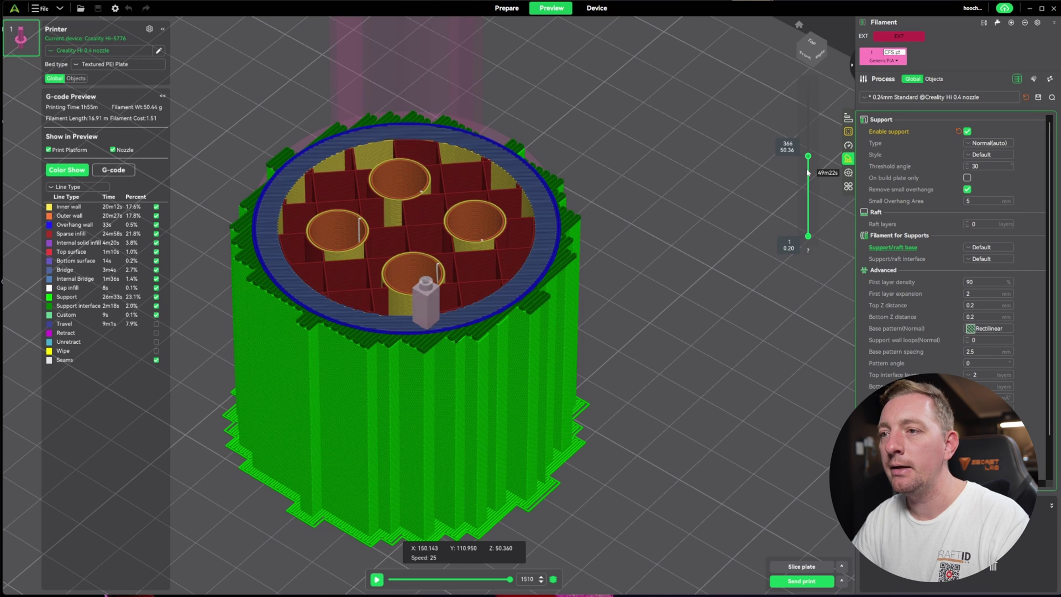
scroll(808, 172, up, 10)
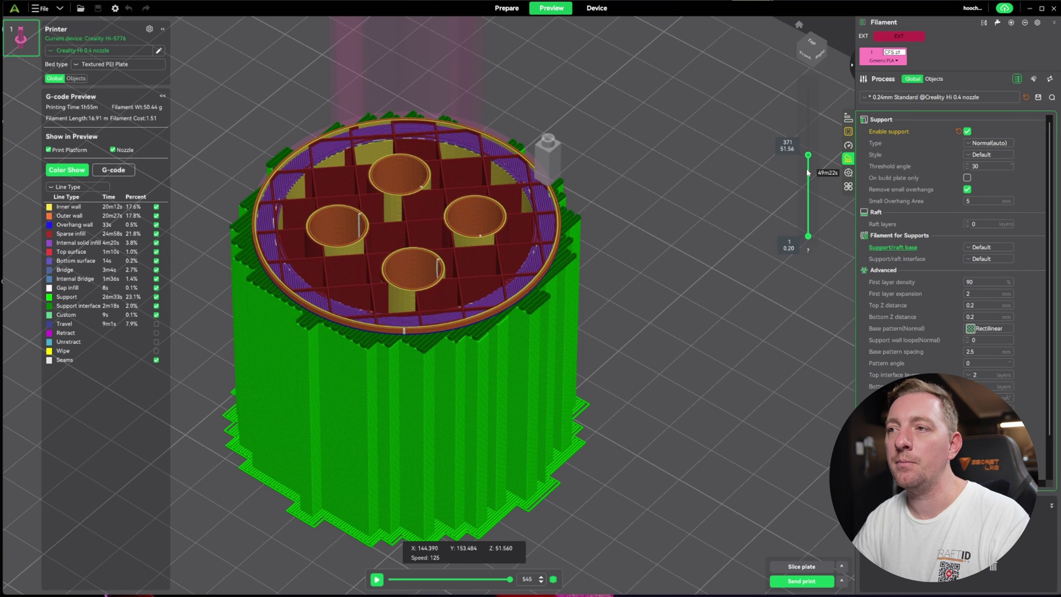
scroll(809, 172, up, 1)
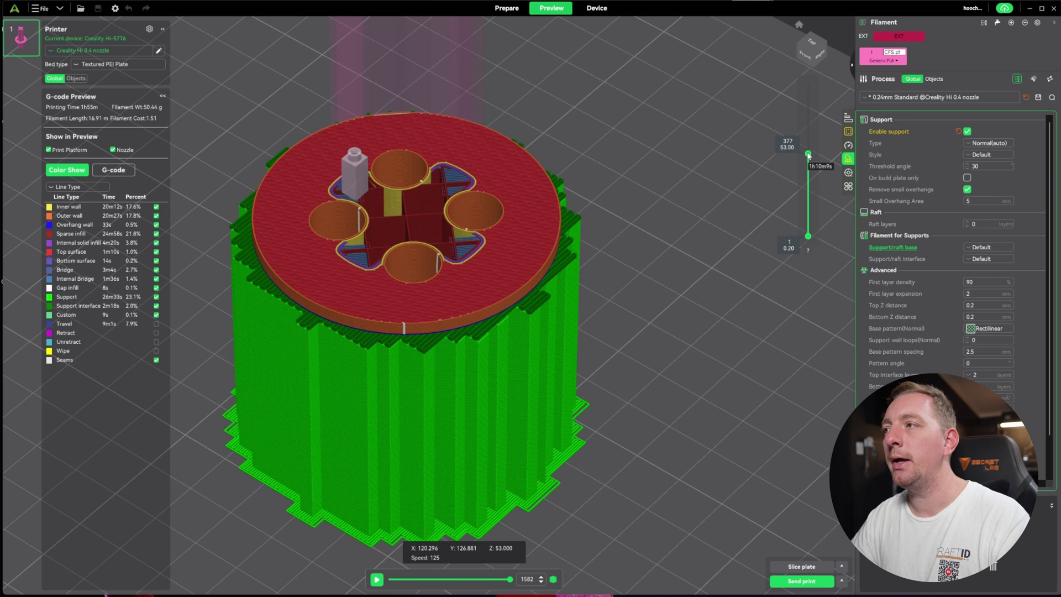
drag(808, 156, 818, 74)
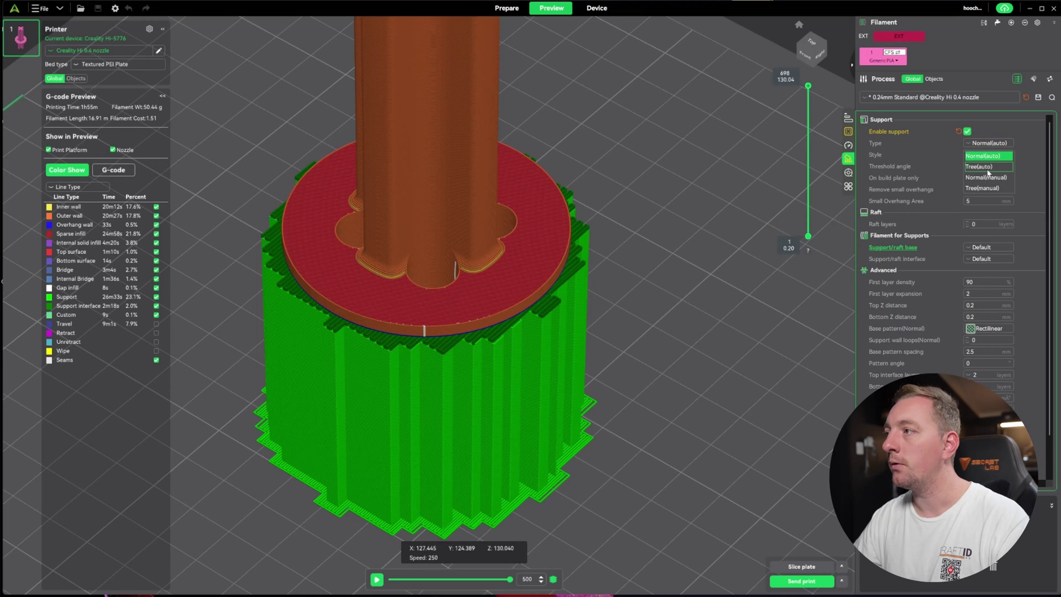
Step: Re-slice with Tree(auto) supports and inspect the branches from several angles (2h0m, 39.92 g)
click(984, 167)
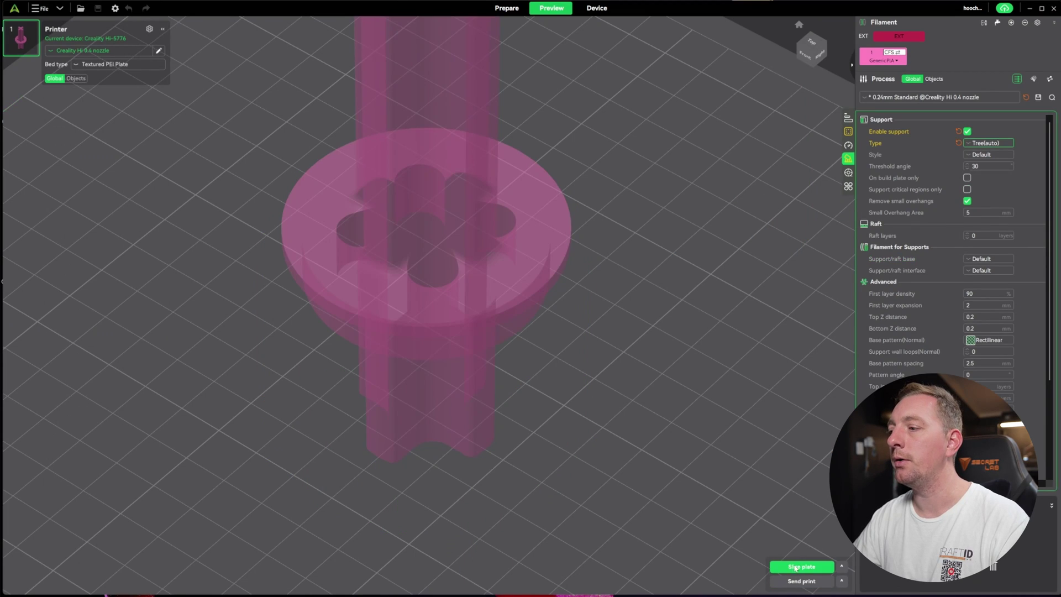
click(795, 568)
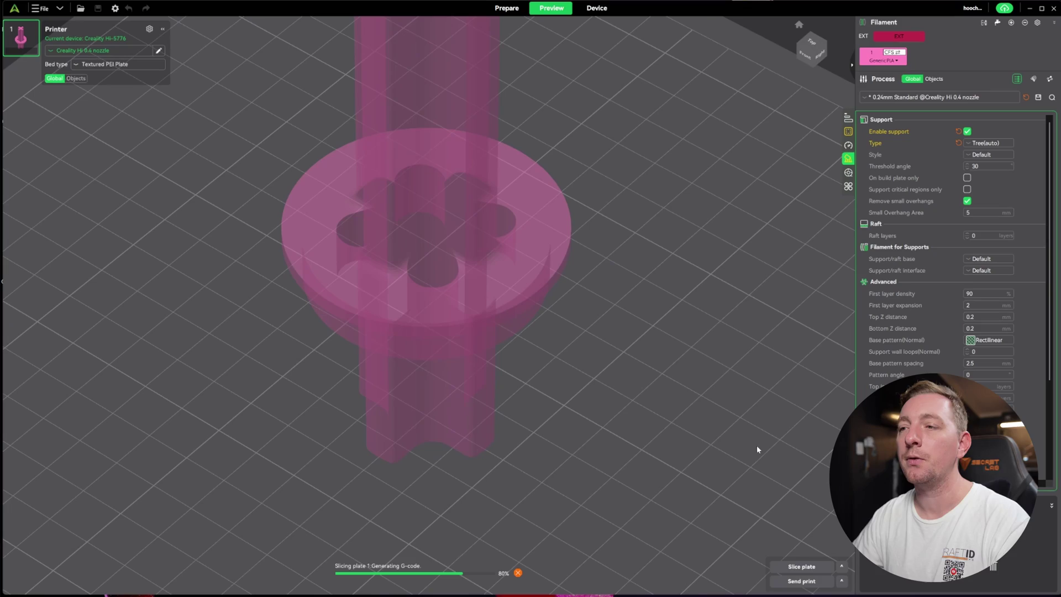
drag(757, 445, 530, 469)
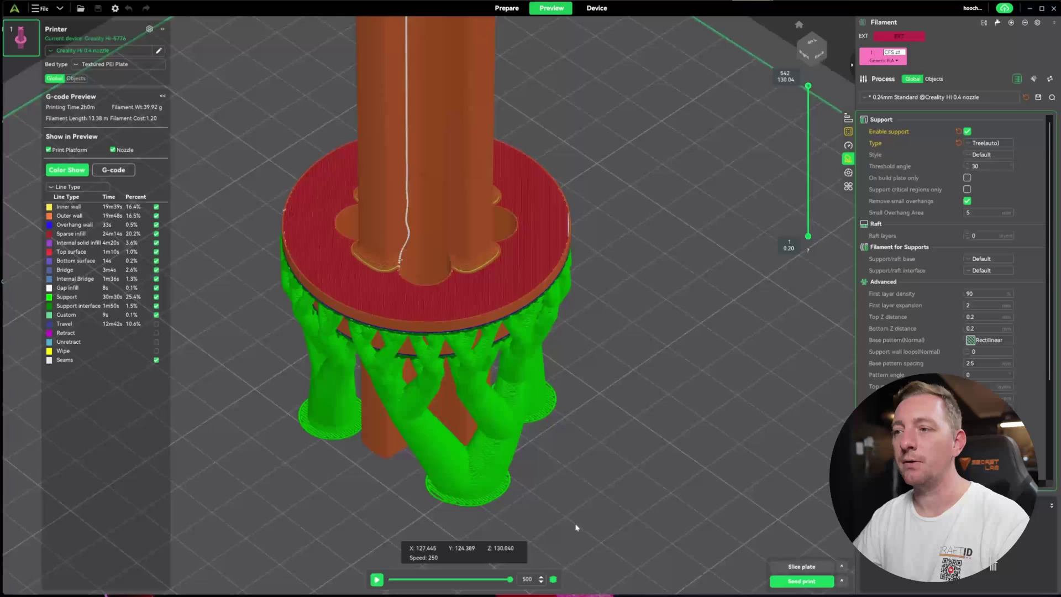
drag(576, 528, 539, 507)
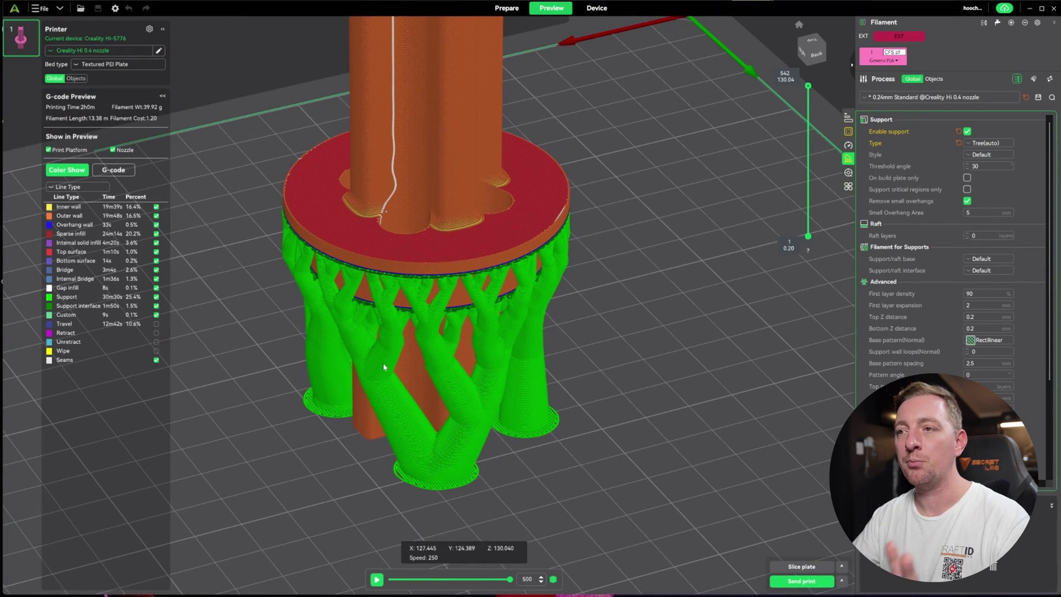
drag(611, 414, 478, 269)
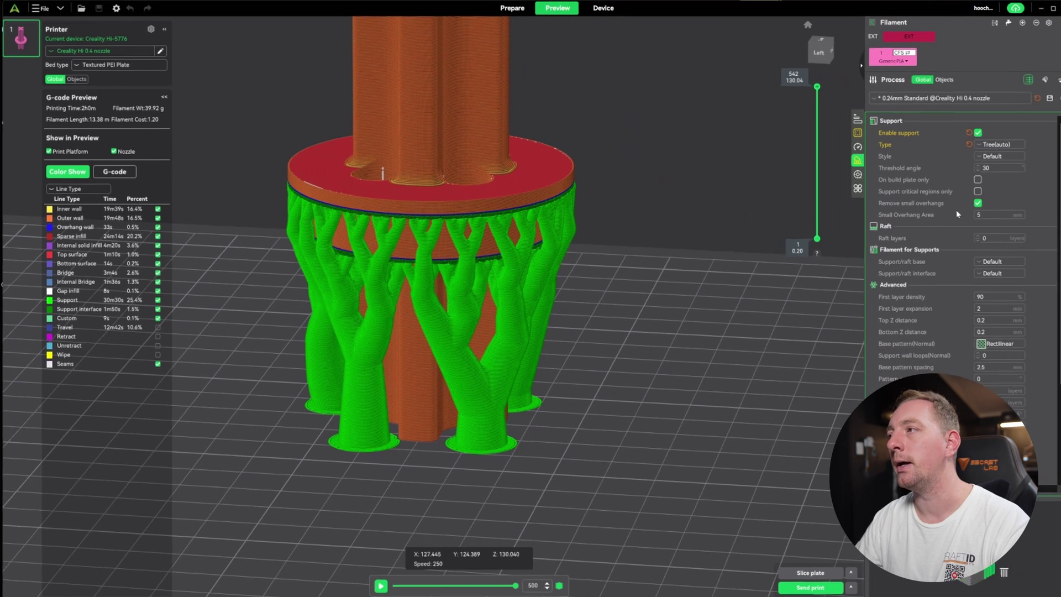
Step: Re-slice with Normal(auto) supports, returning to 1h55m and 50.44 g
click(988, 143)
click(988, 157)
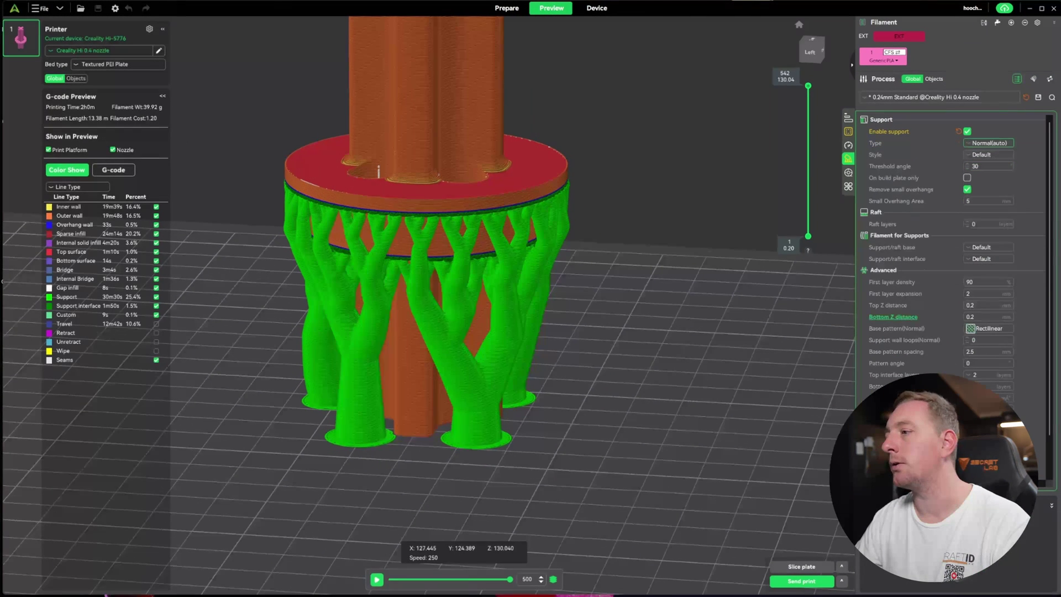
click(801, 567)
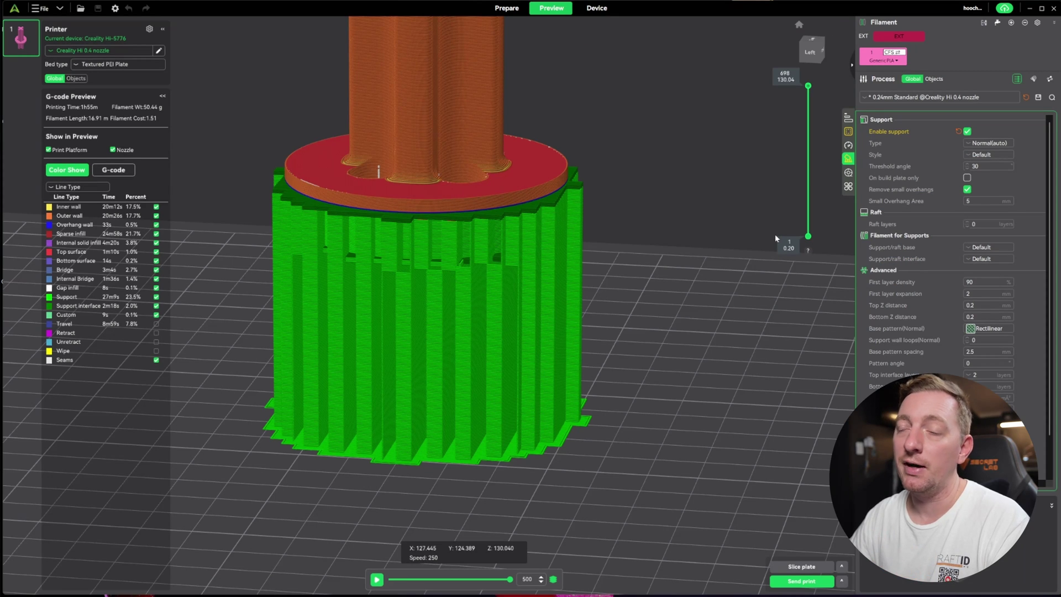
Step: Toggle the support type to Tree(auto) and back to Normal(auto)
click(990, 143)
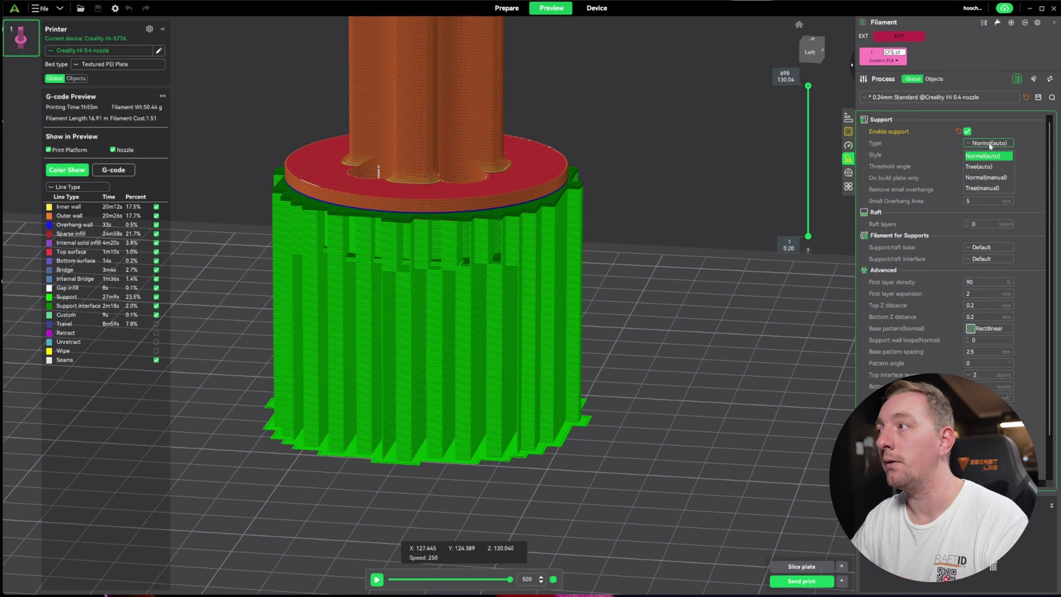
click(981, 167)
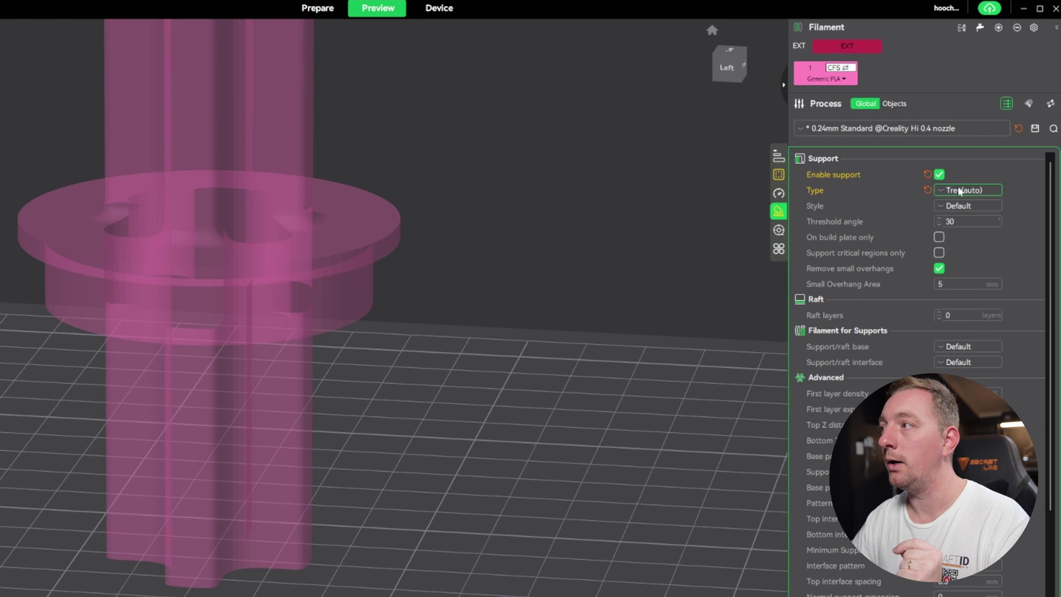
click(959, 188)
click(976, 220)
Step: Re-slice with Snug support style and inspect the close-fitting support (1h43m, 44.76 g)
click(972, 207)
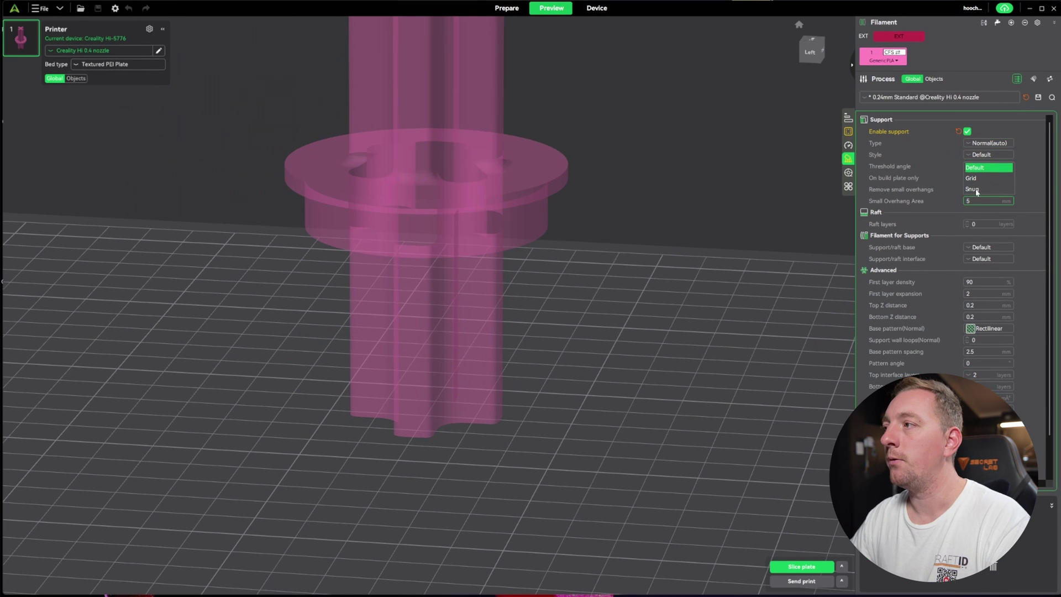
click(976, 191)
click(803, 571)
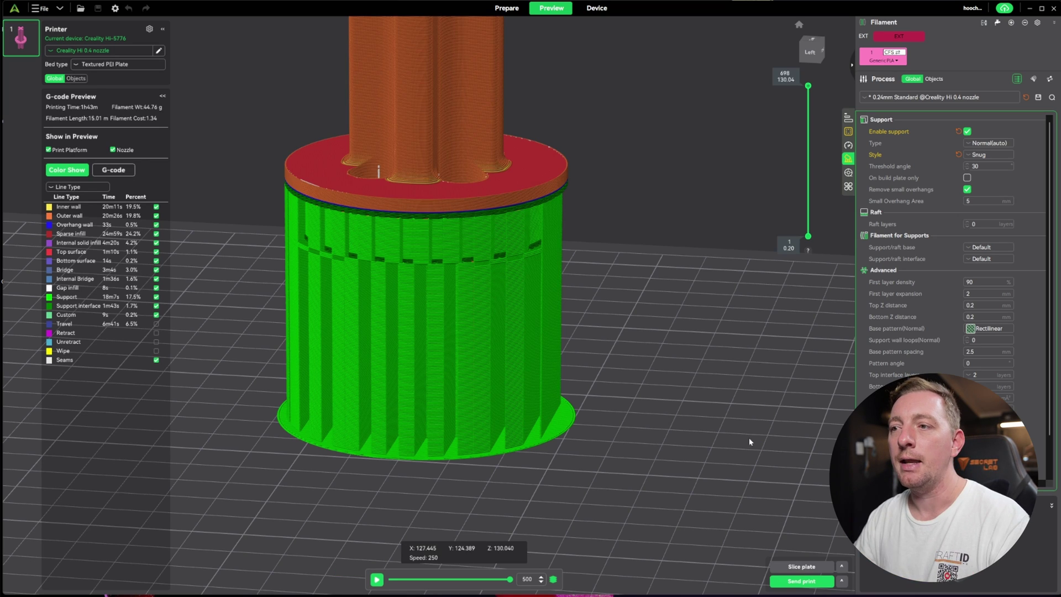
drag(750, 441, 689, 436)
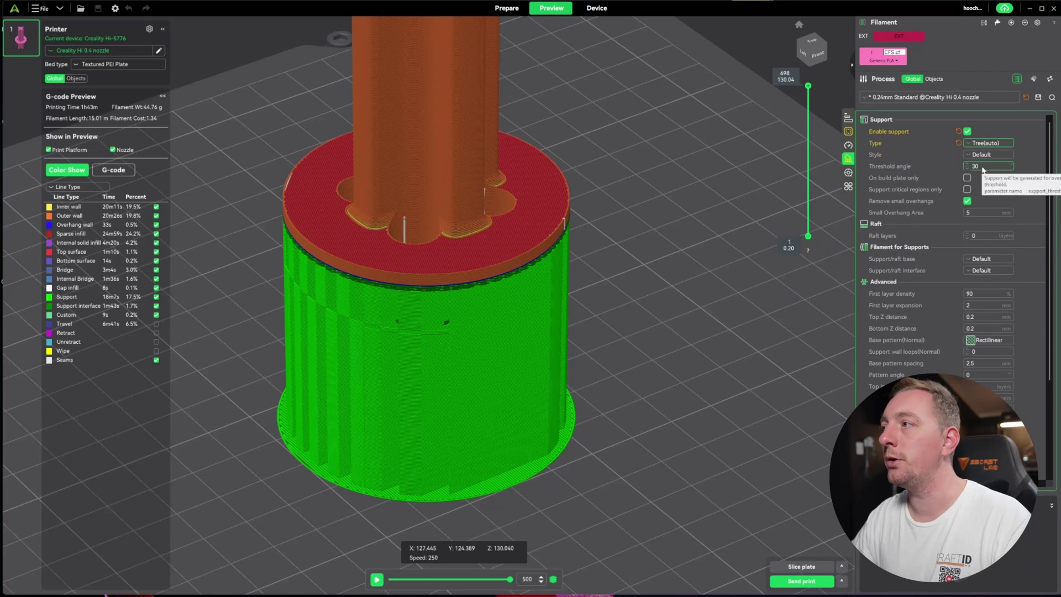
Step: Re-slice with Tree(auto) in Tree Slim style using its suggested settings (1h44m, 38.52 g)
click(984, 168)
click(989, 155)
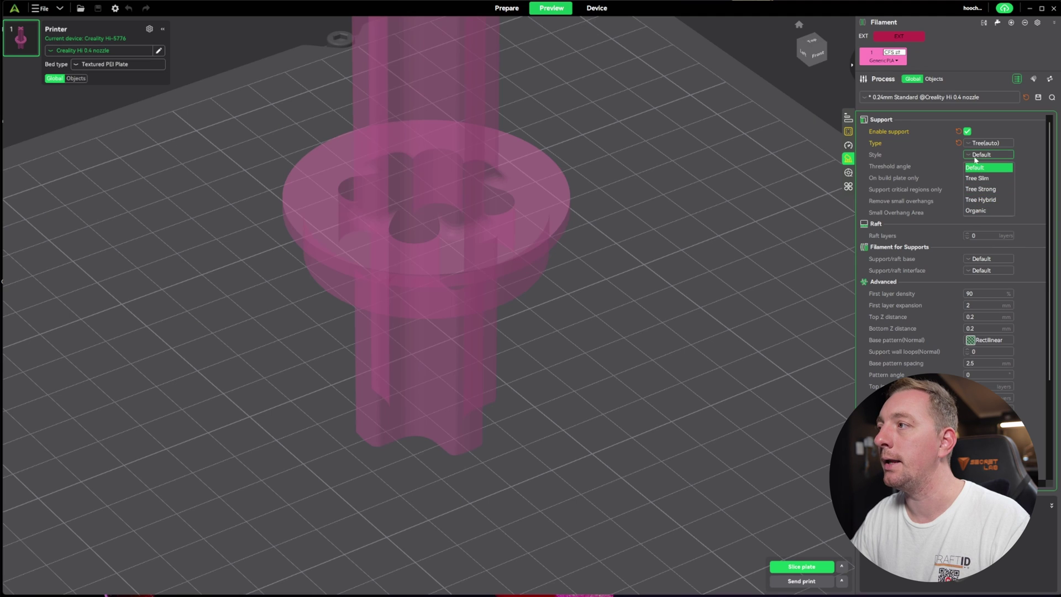
mouse_move(876, 158)
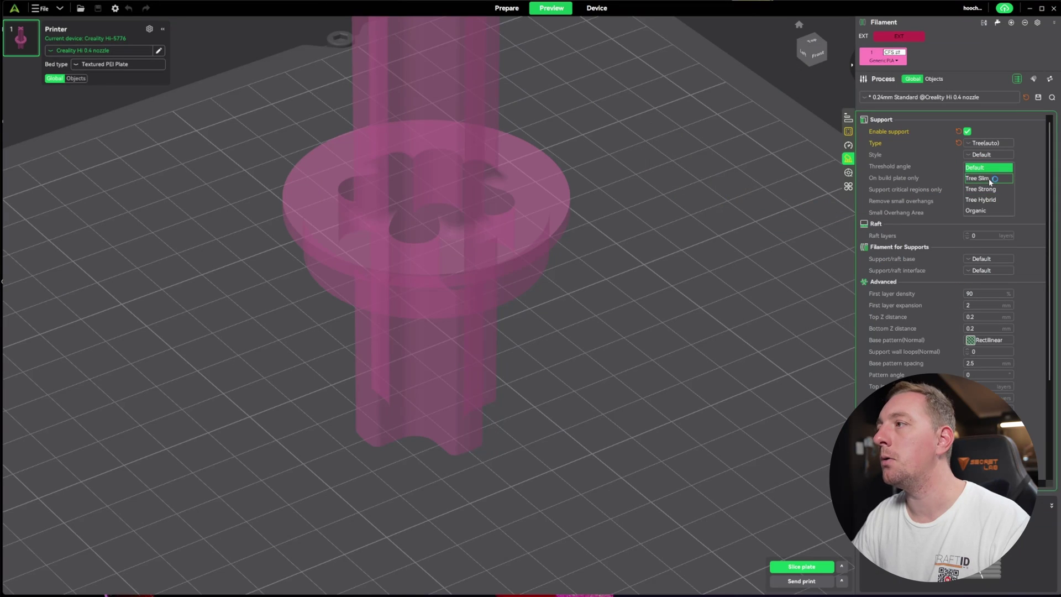
click(987, 179)
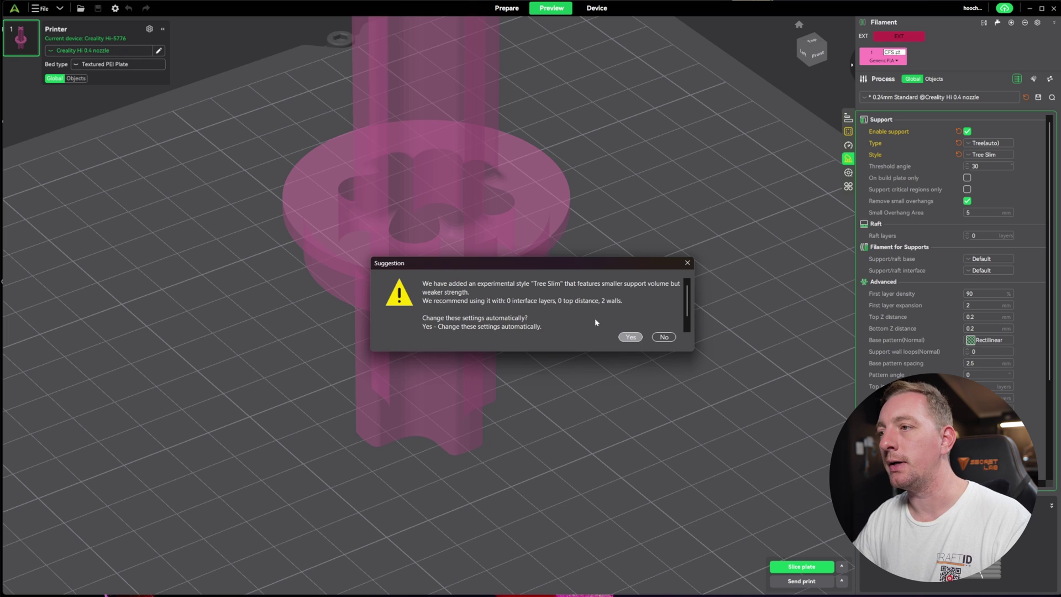
click(630, 337)
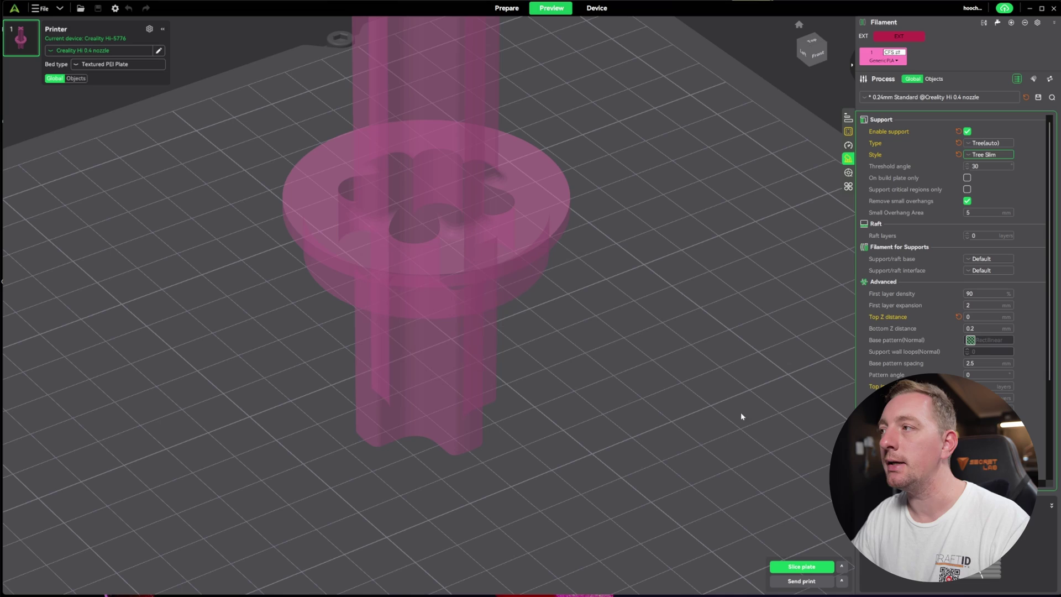
click(801, 567)
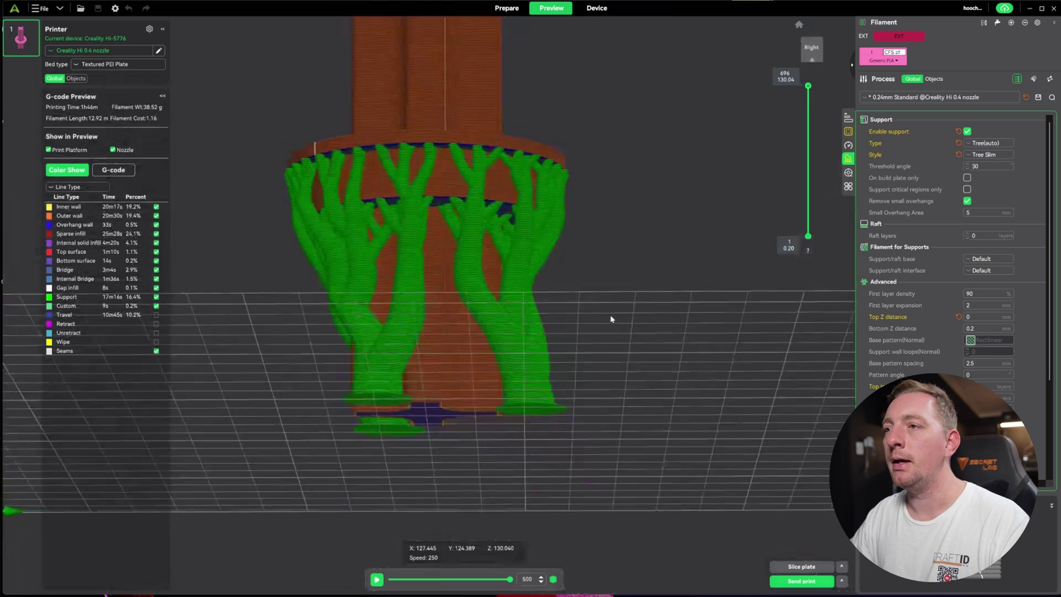
drag(612, 317, 718, 337)
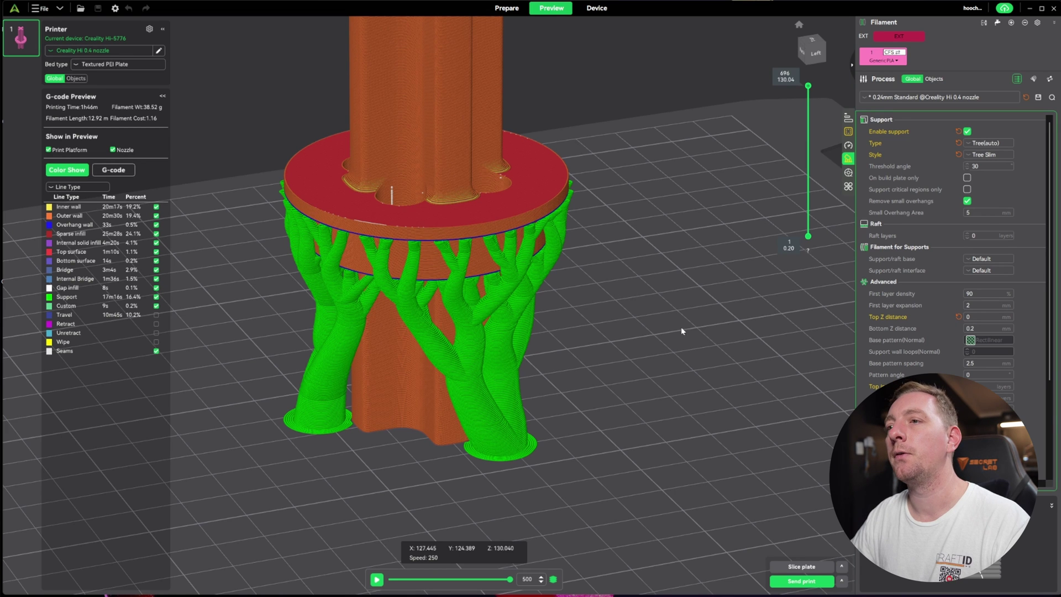
Step: View the supports from above and open the Send to Lan Printer dialog
drag(682, 328, 687, 406)
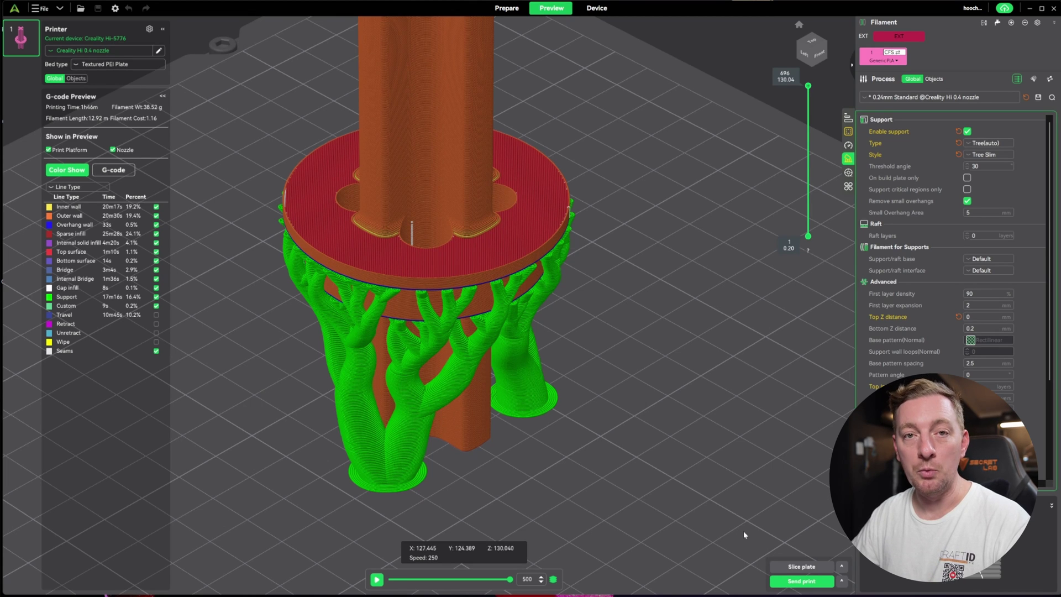
click(808, 577)
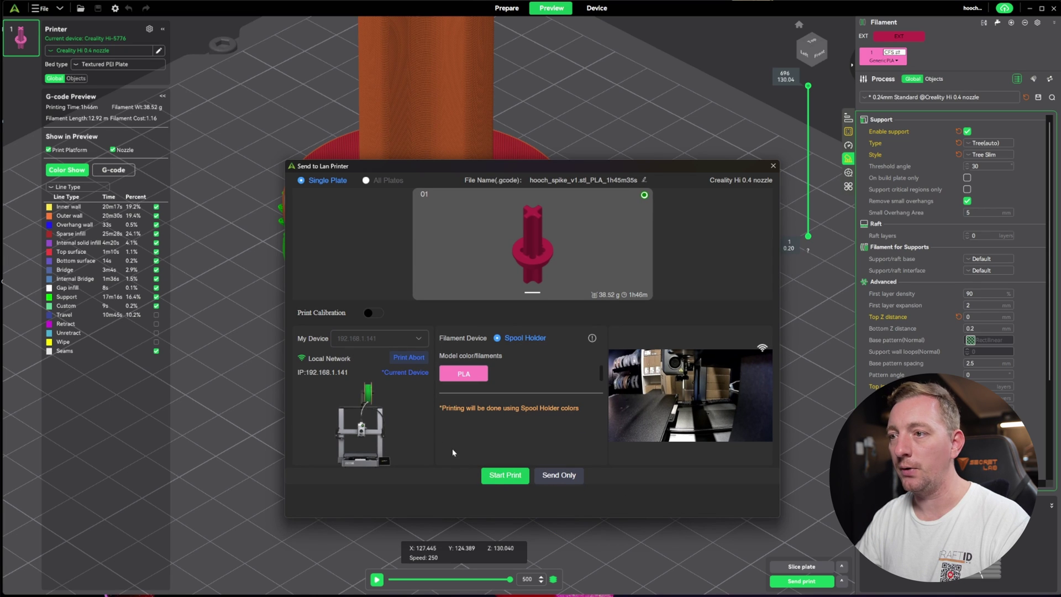
Step: Send the sliced spike job to the LAN printer and confirm the bed-clearance warning
click(504, 477)
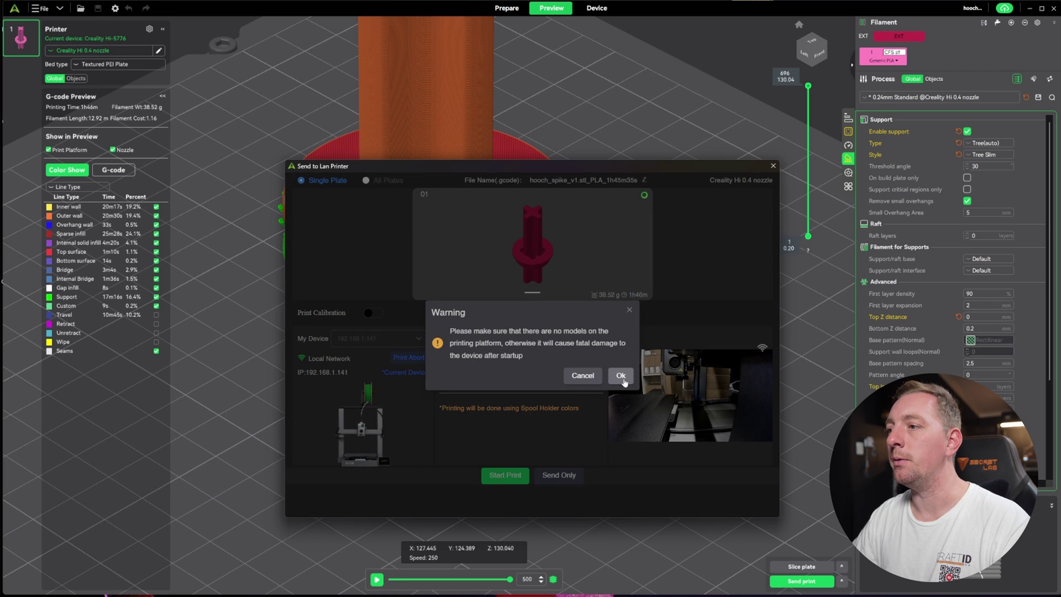
click(621, 376)
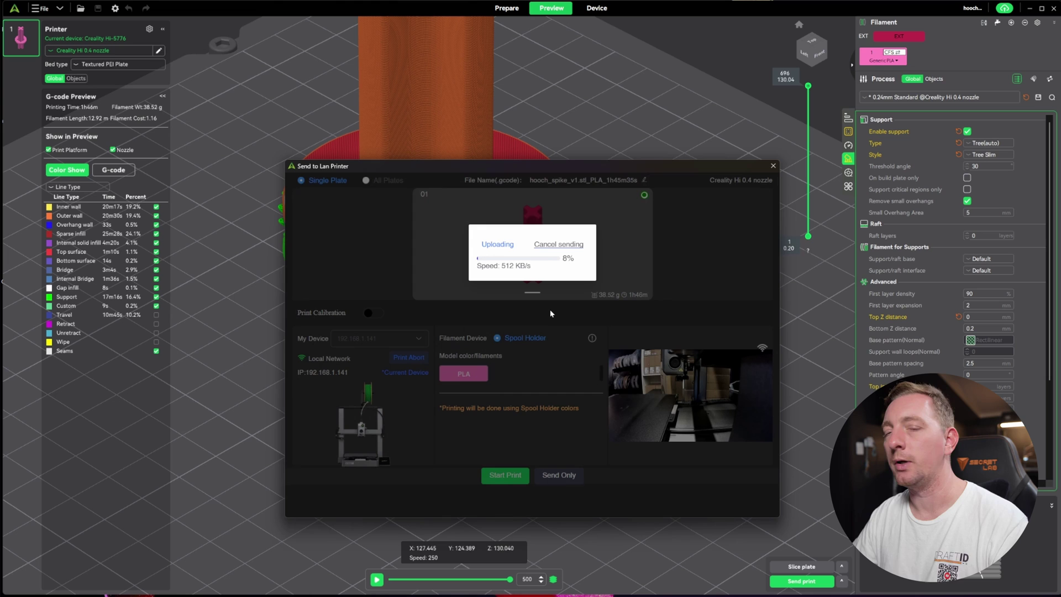